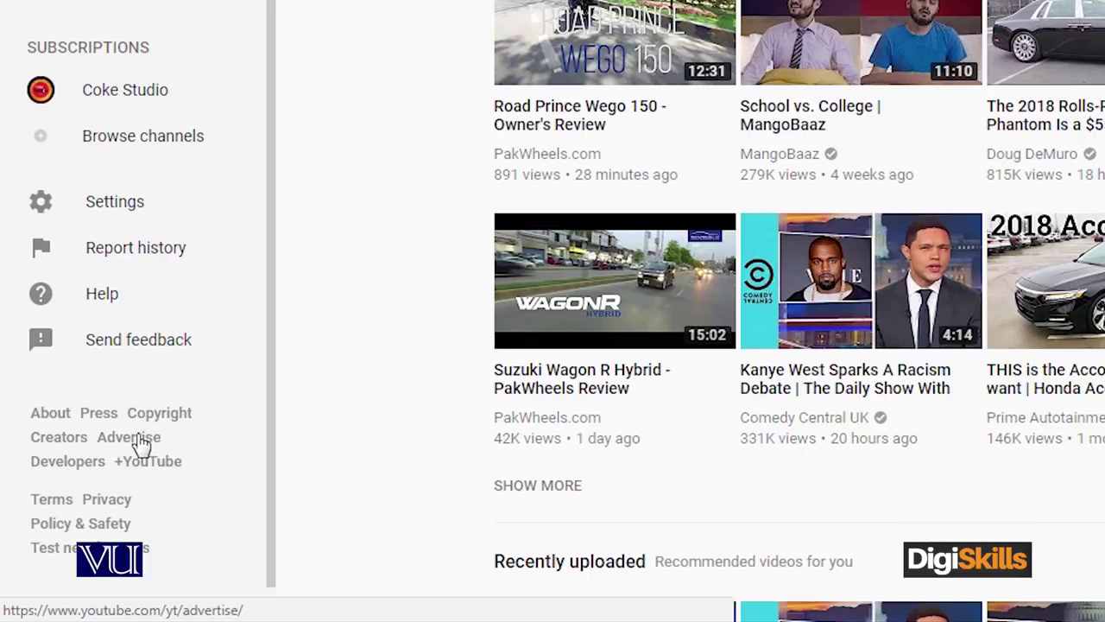
Open YouTube's advertising page and start a new AdWords video campaign.
click(139, 444)
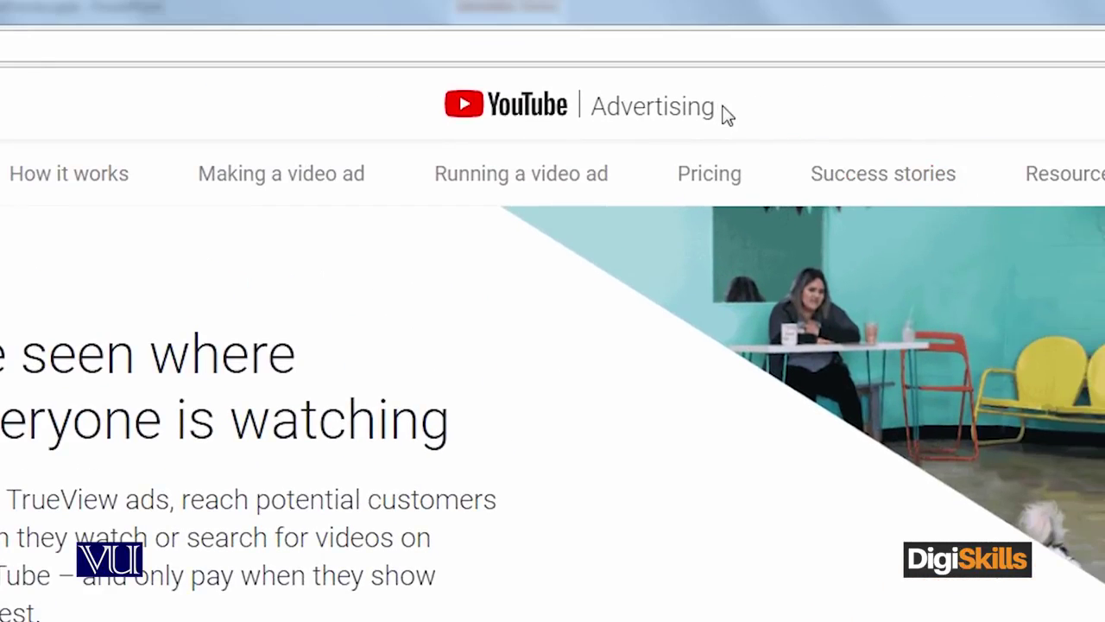
drag(724, 112, 411, 106)
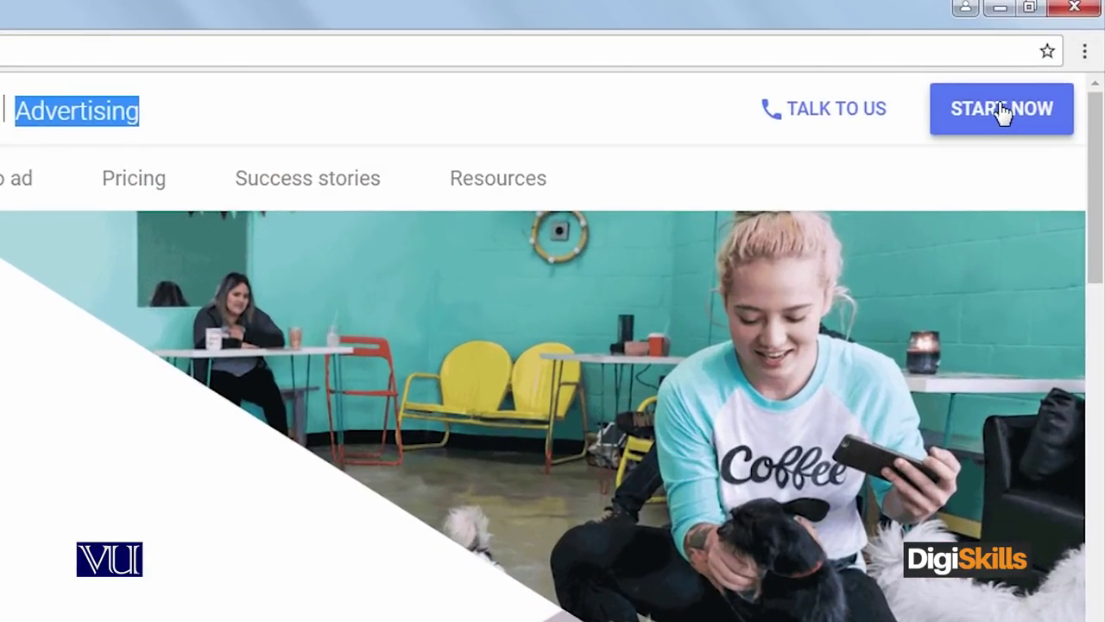
click(1002, 112)
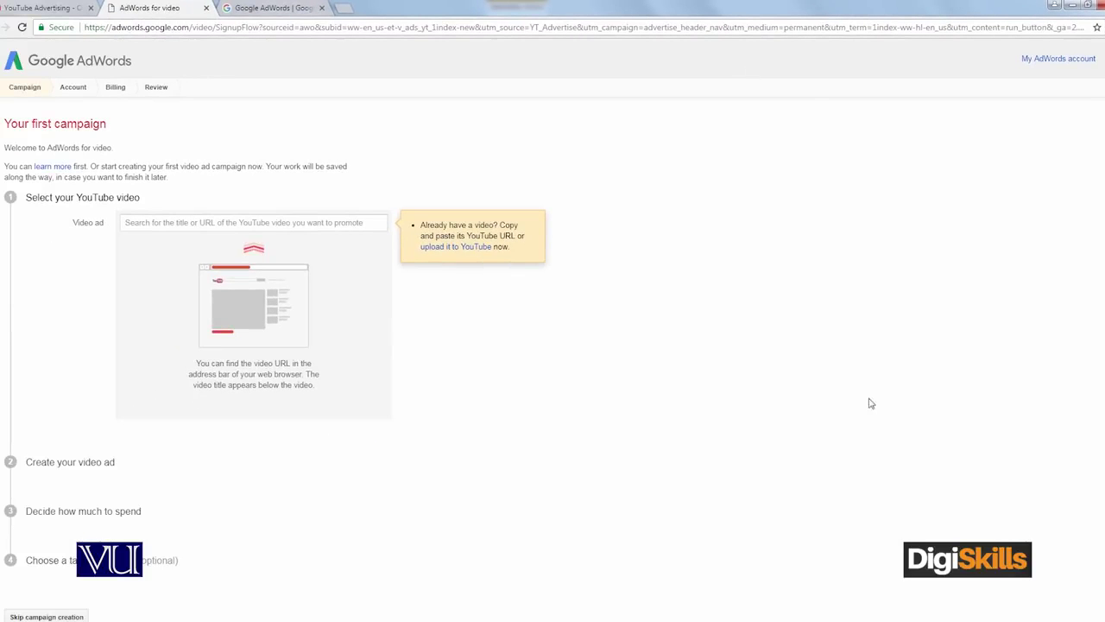
scroll(377, 416, down, 1)
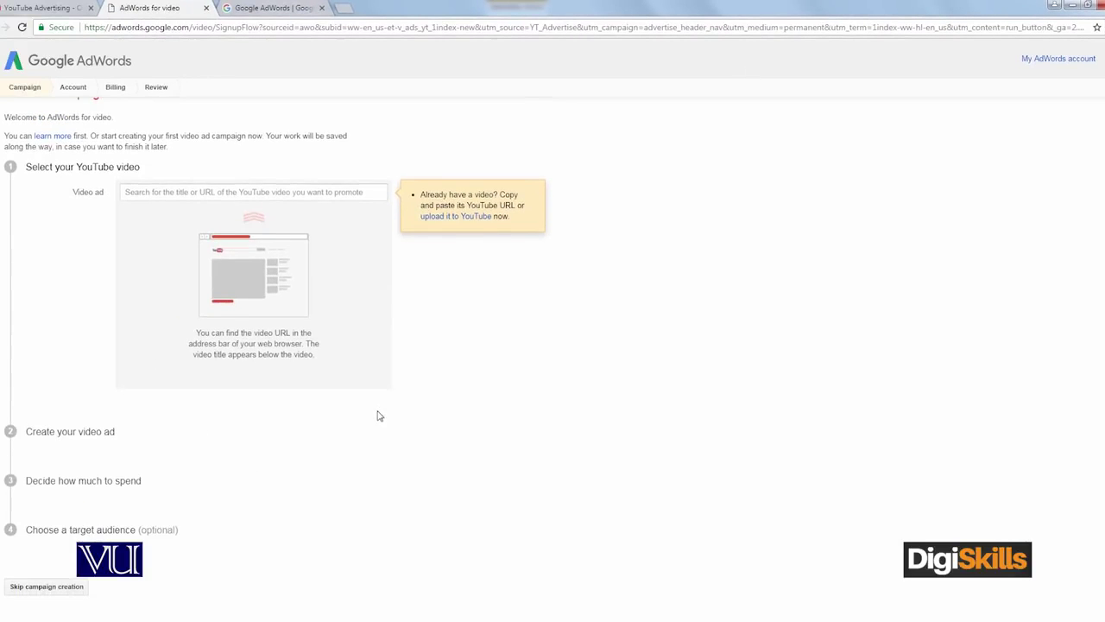
scroll(377, 416, up, 1)
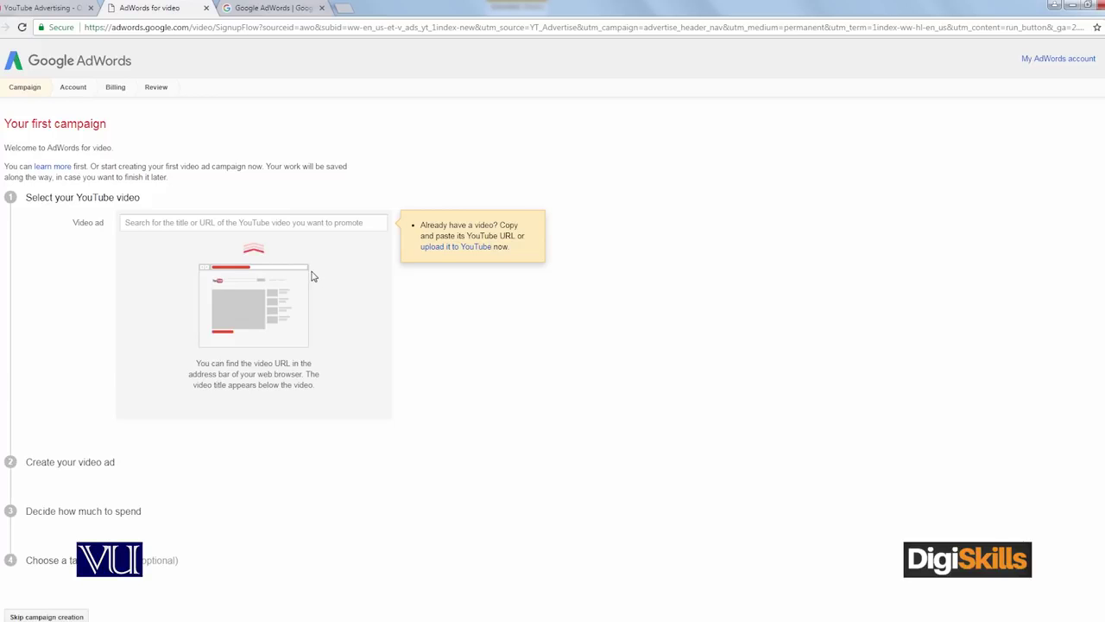
click(164, 222)
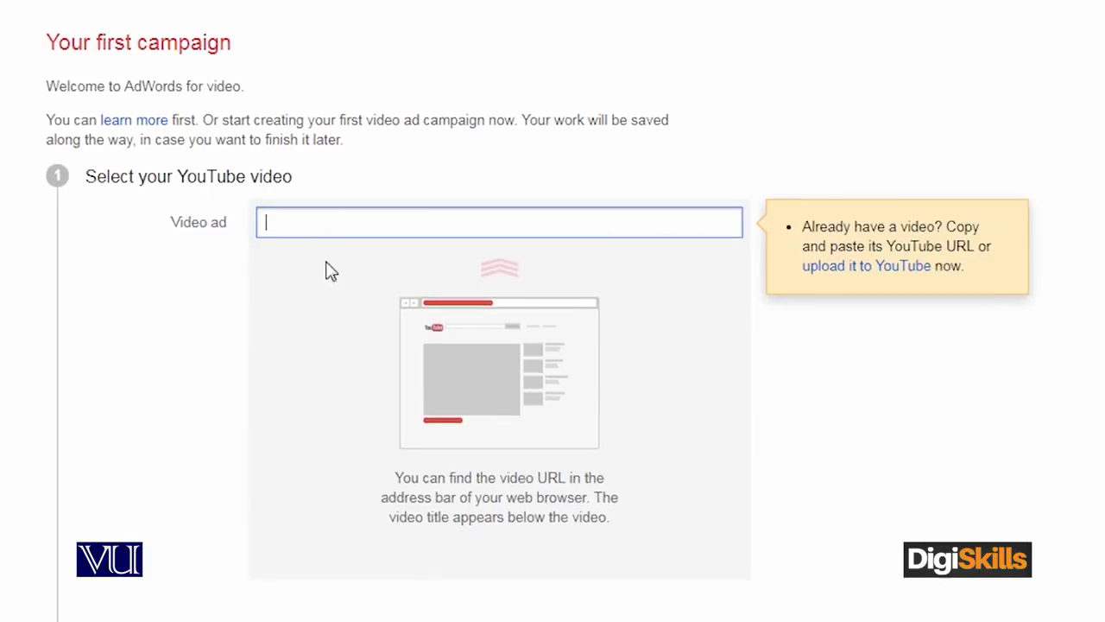
Return to the YouTube home page and open the signed-in account's own channel.
click(69, 9)
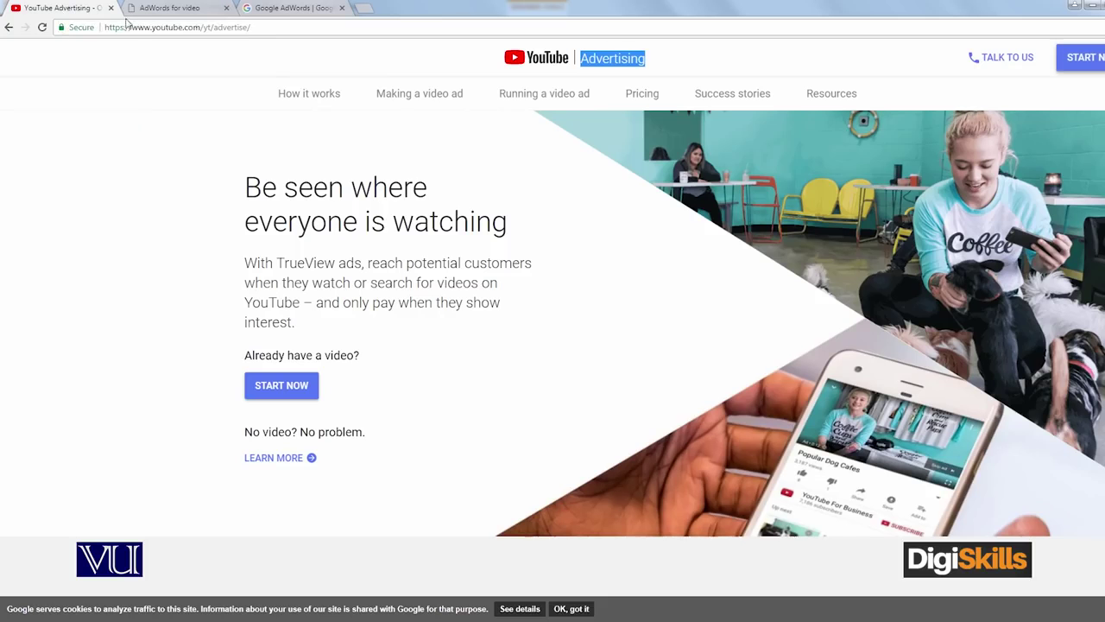
click(6, 27)
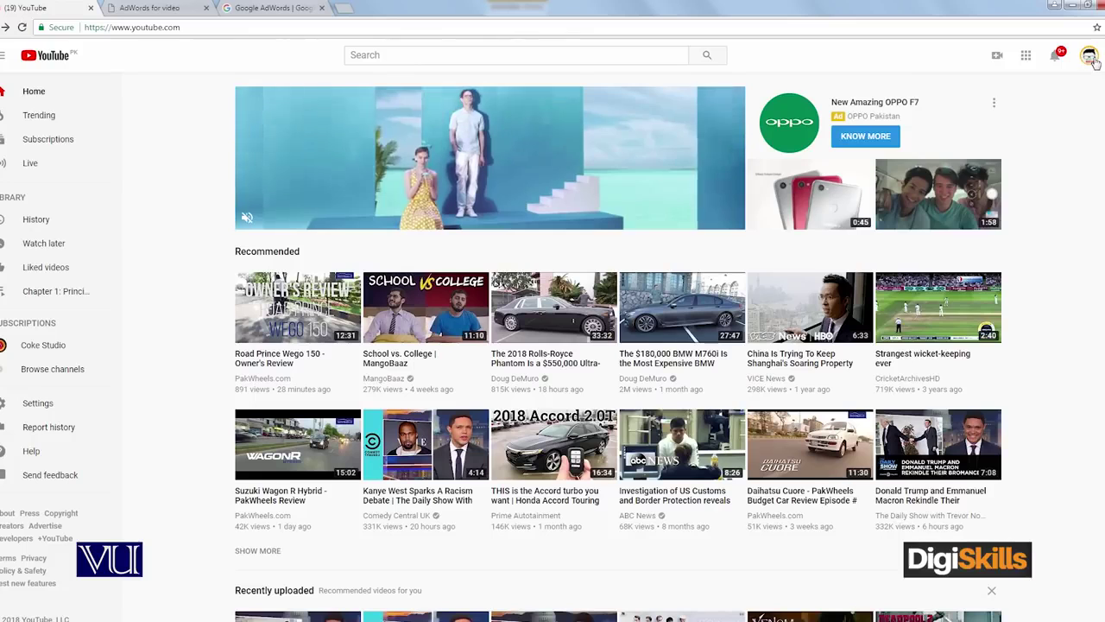
click(1102, 55)
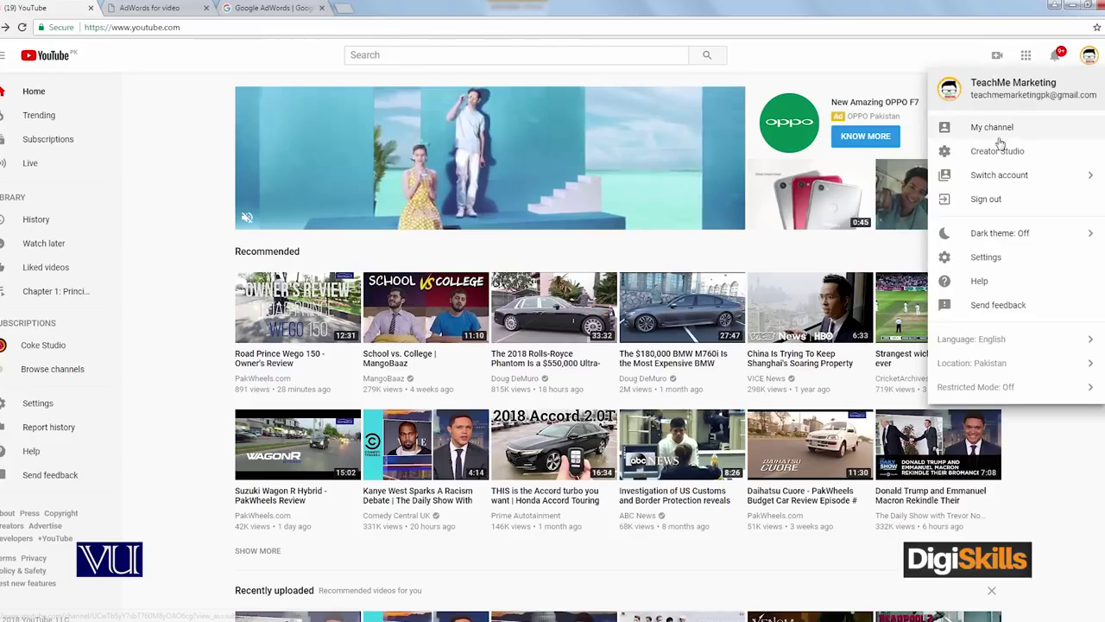
click(1022, 125)
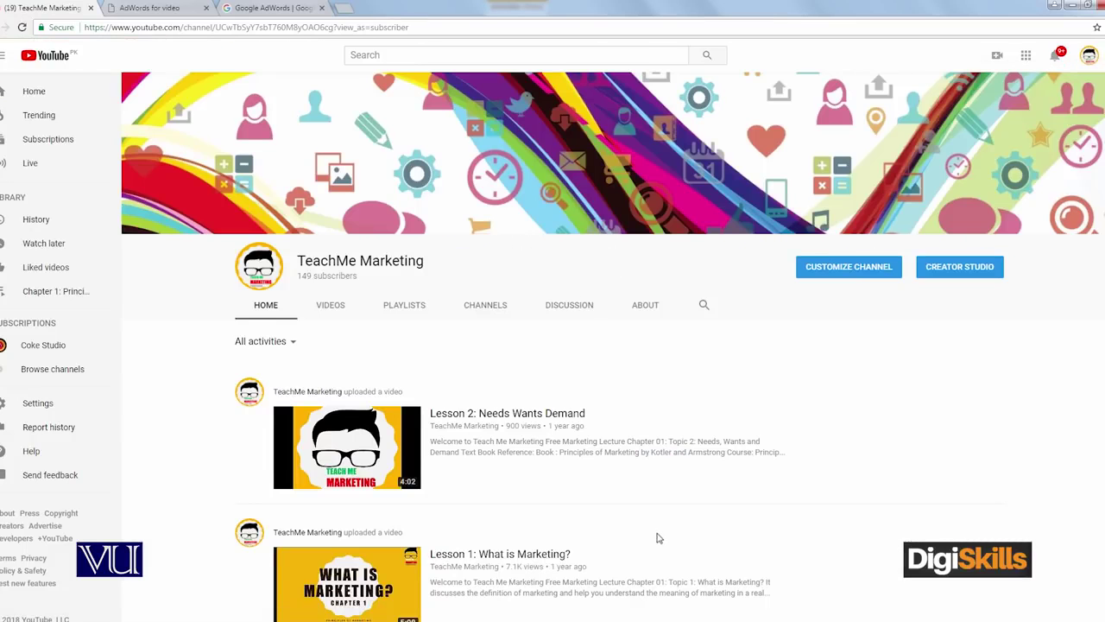
Open the channel's video "Lesson 1: What is Marketing?", copy its URL and pause playback.
scroll(529, 476, down, 2)
click(513, 434)
click(403, 26)
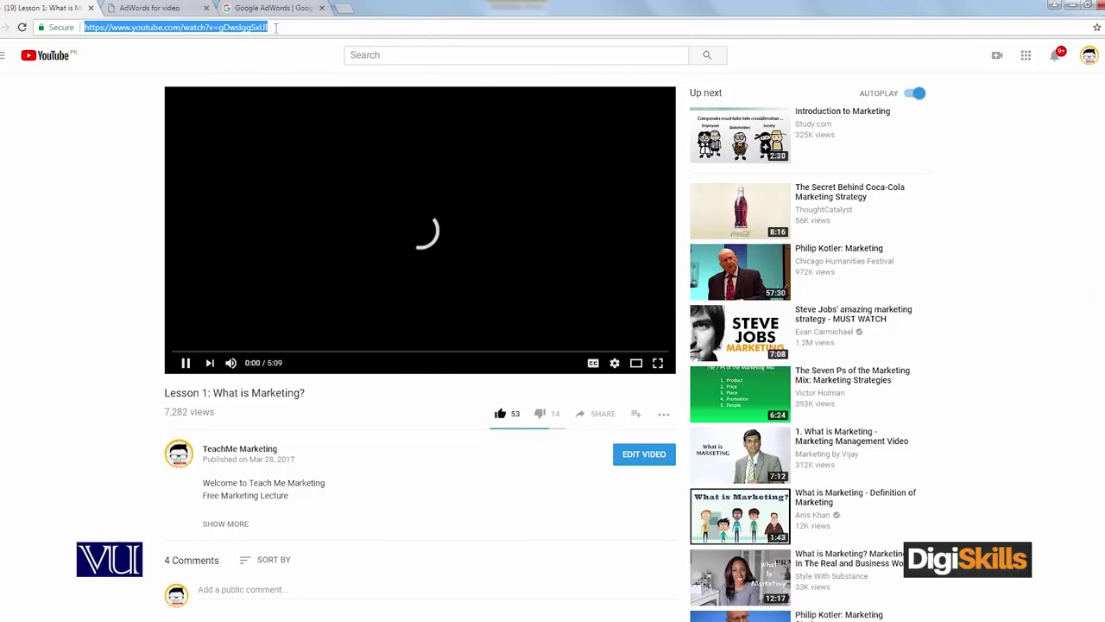
click(186, 370)
Return to the AdWords campaign form and use the copied YouTube URL as the video ad.
click(263, 8)
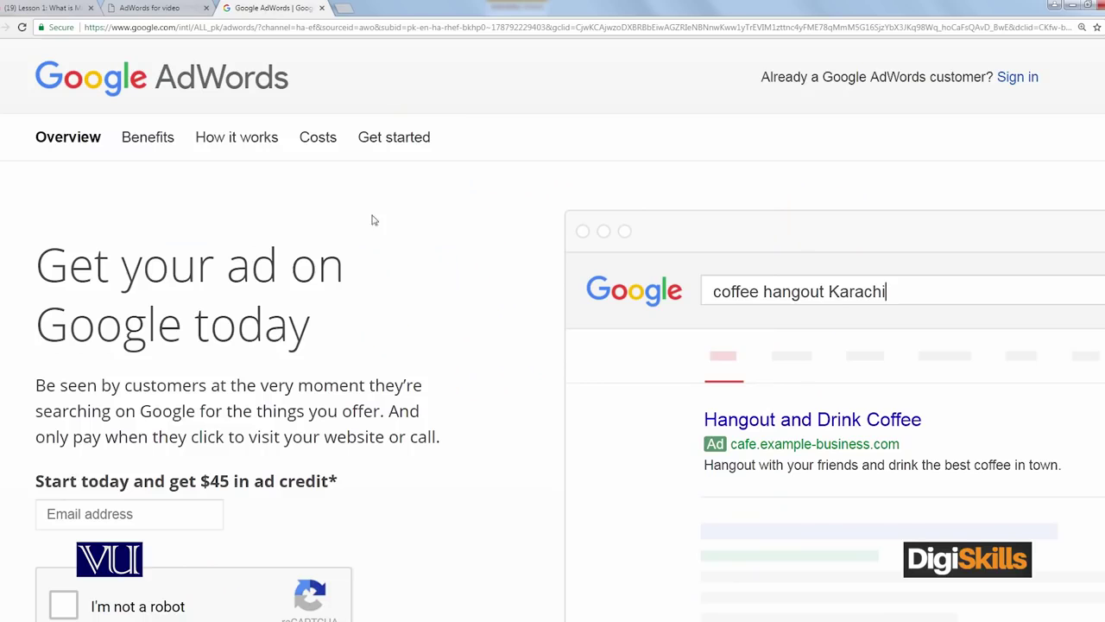
click(181, 6)
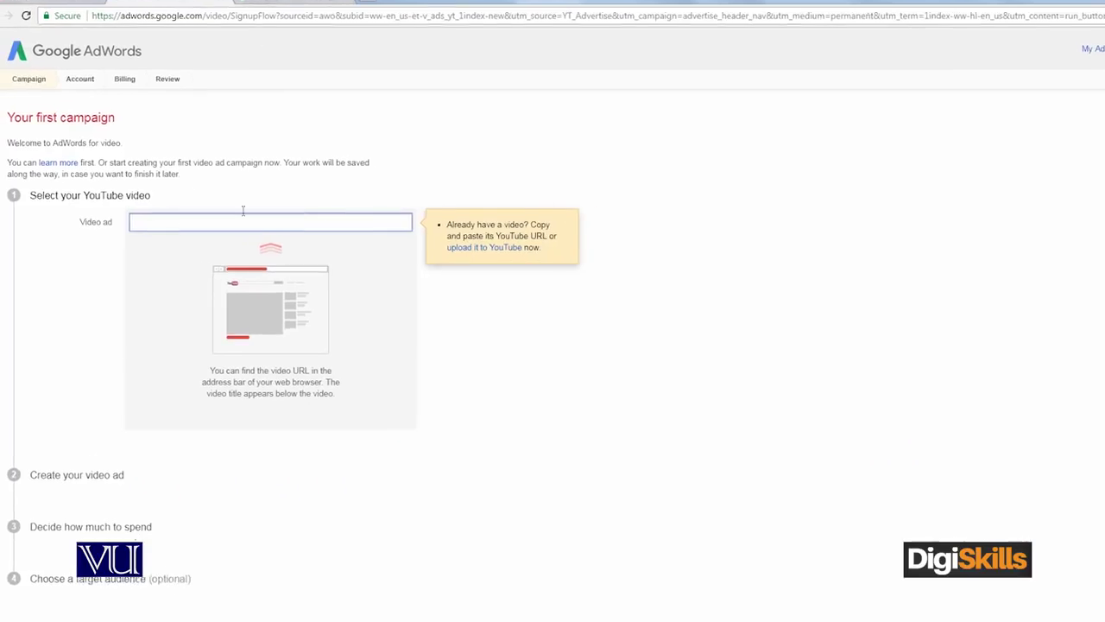
text(https://www.youtube.com/watch?v=gDwslggSeUI)
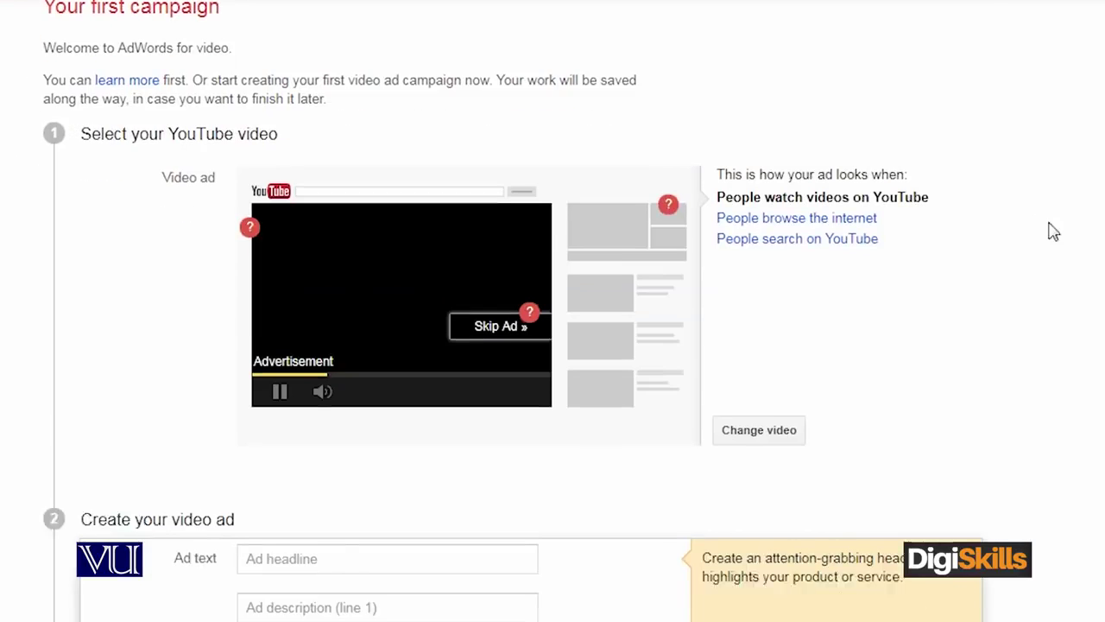
scroll(1094, 230, down, 2)
scroll(780, 351, up, 3)
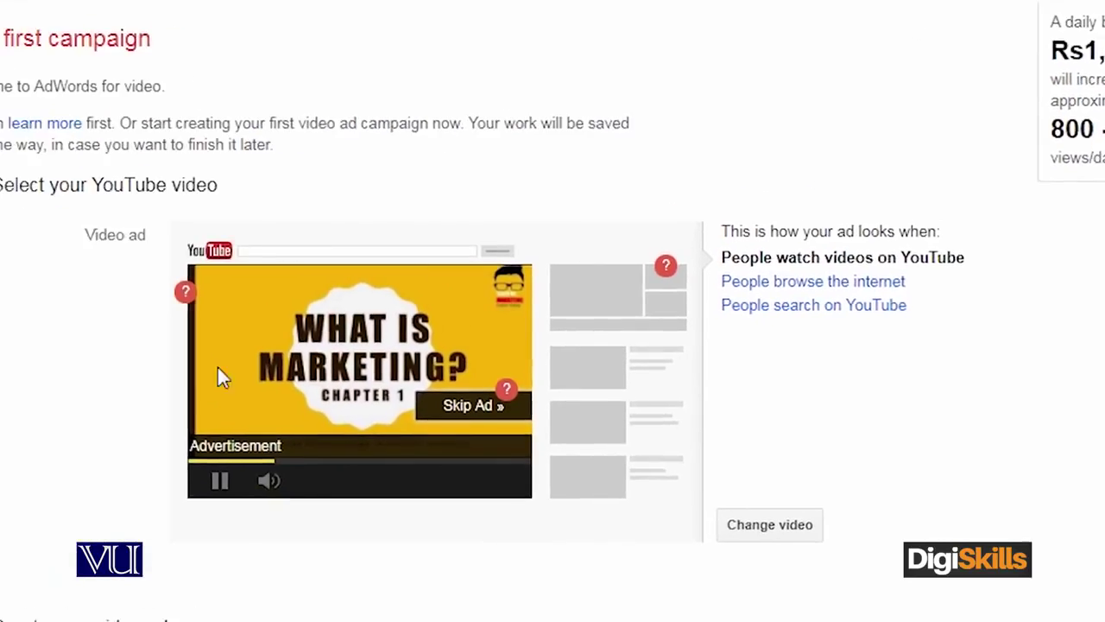
Enter "Marketing" as the ad headline and "MArketing" in both ad description lines.
scroll(239, 473, down, 3)
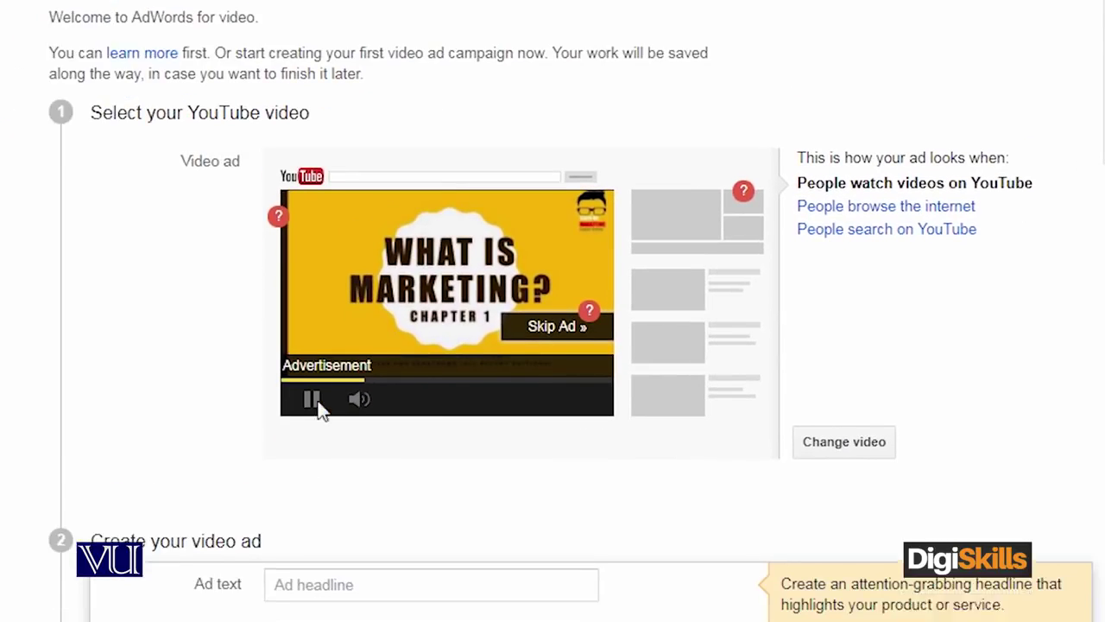
scroll(143, 518, down, 2)
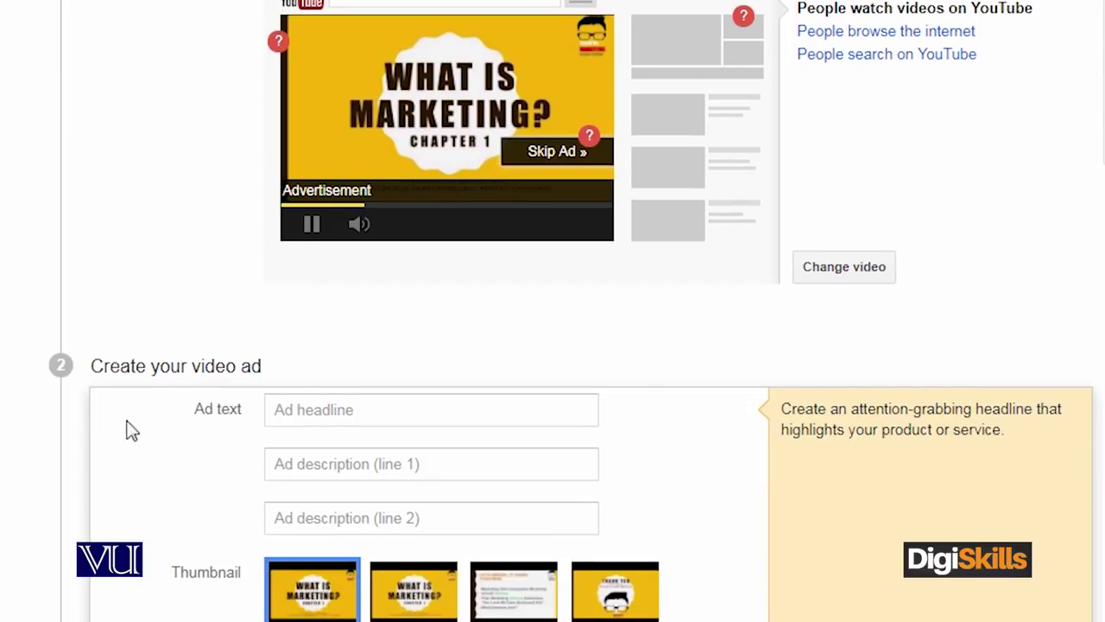
click(332, 406)
mouse_move(554, 463)
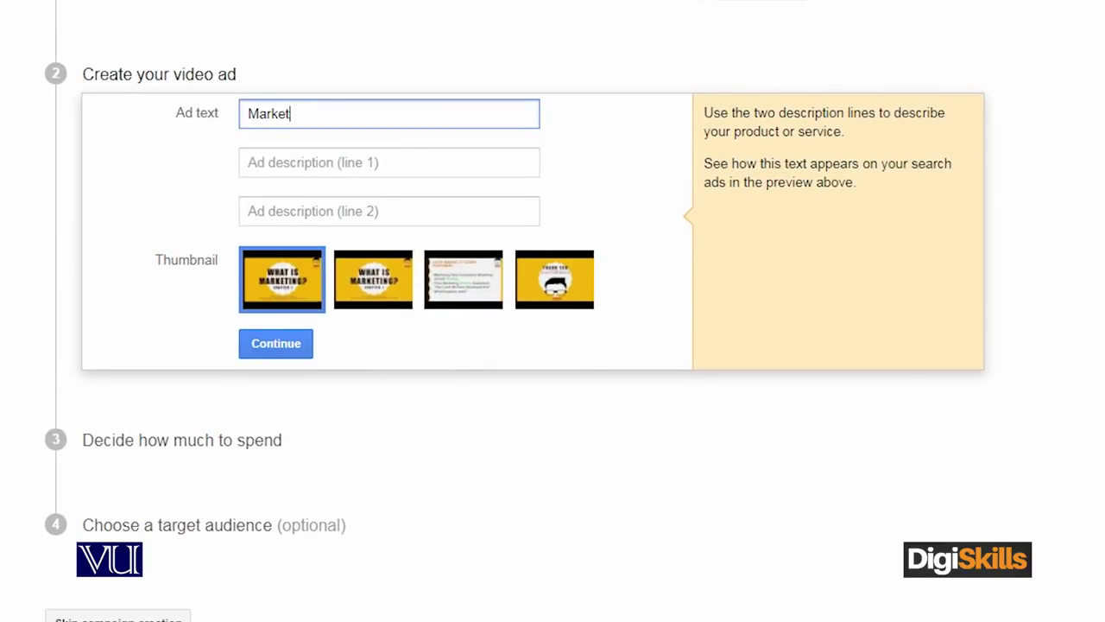
key(Tab)
text(MArk)
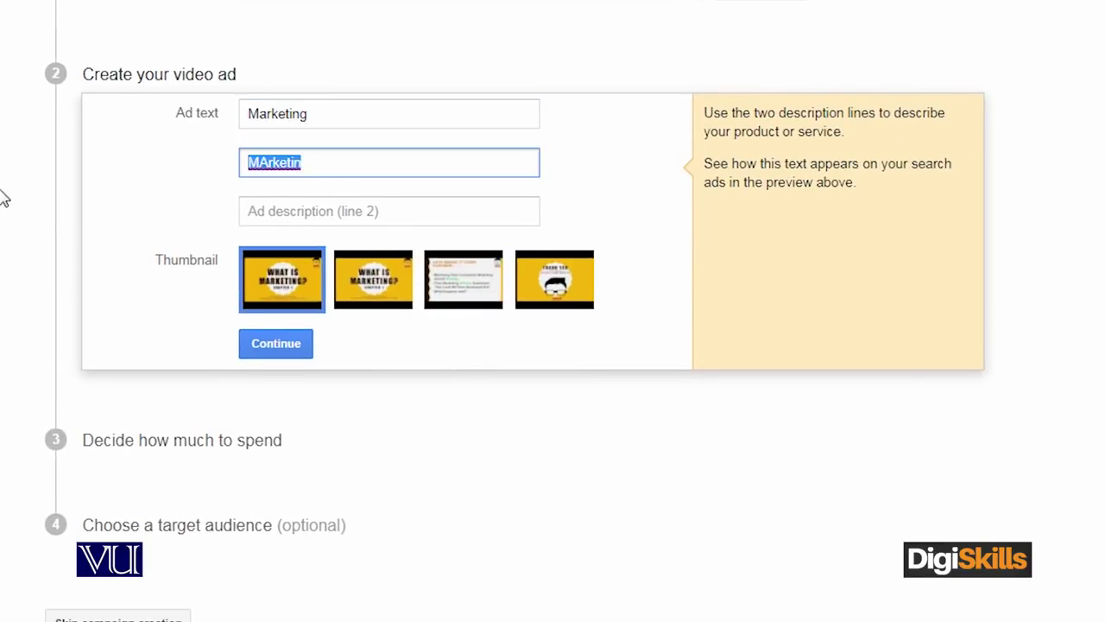
key(Tab)
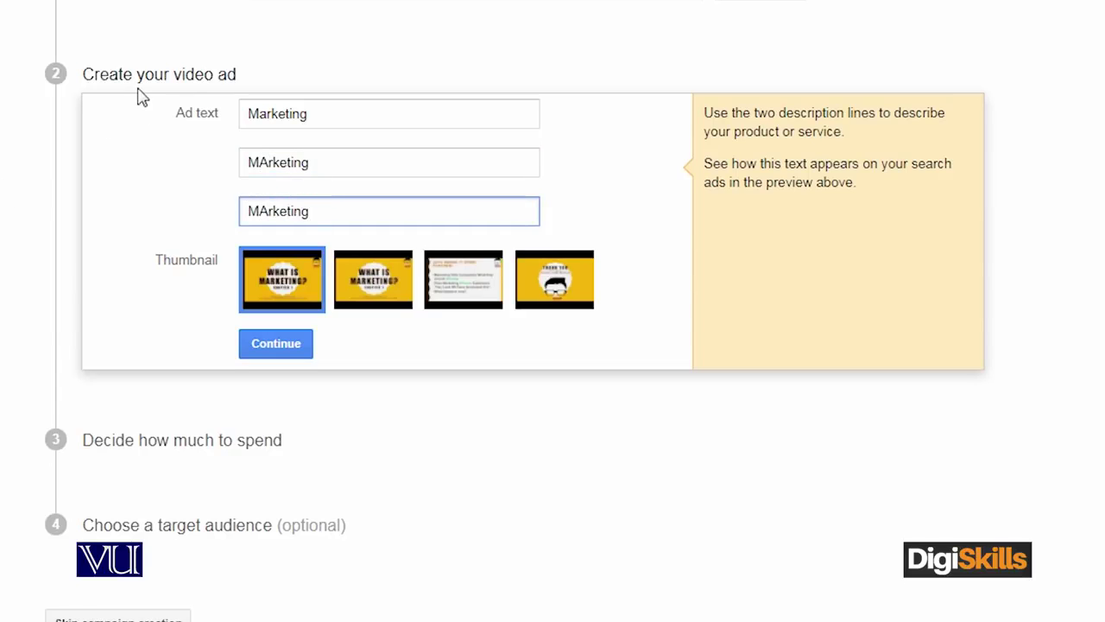
click(530, 158)
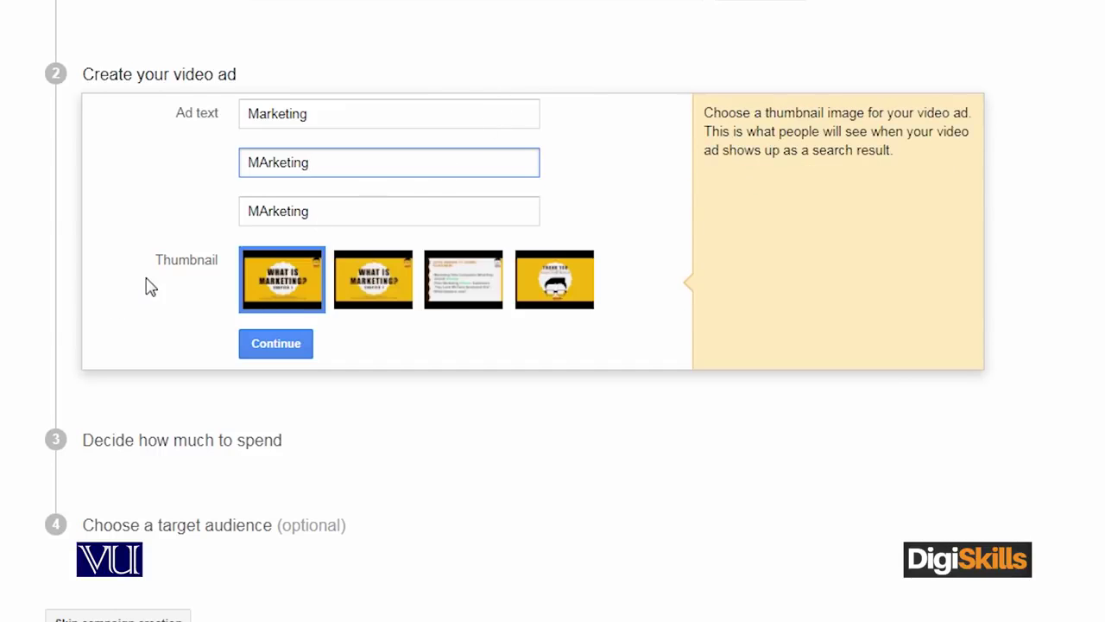
Try the fourth and third thumbnails for the video ad, and return to the first "What is Marketing?" thumbnail.
drag(155, 262, 216, 260)
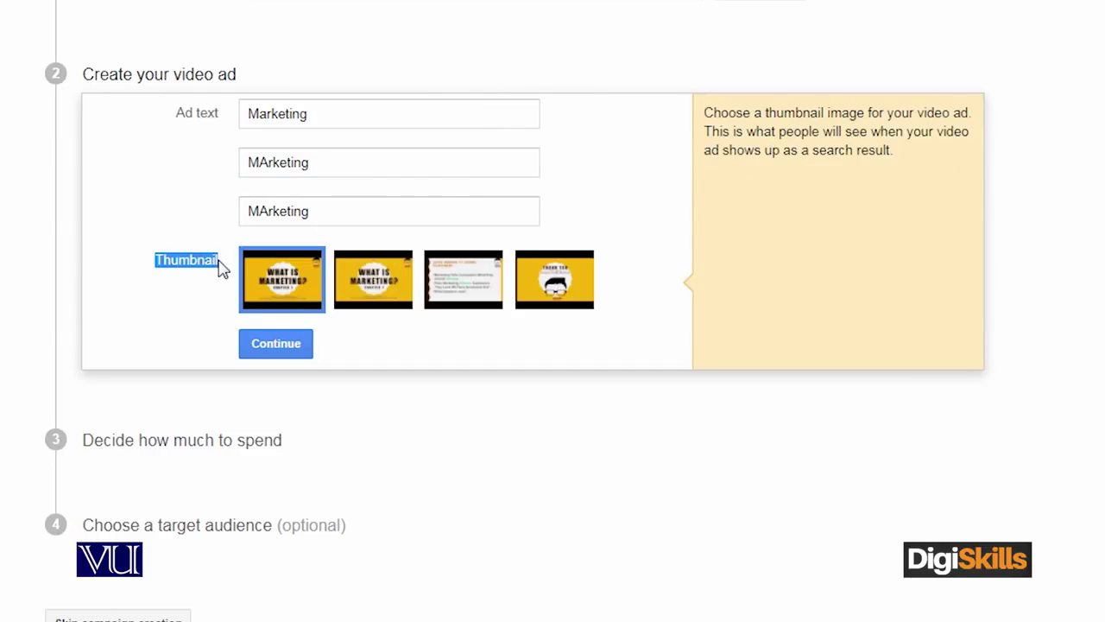
click(181, 308)
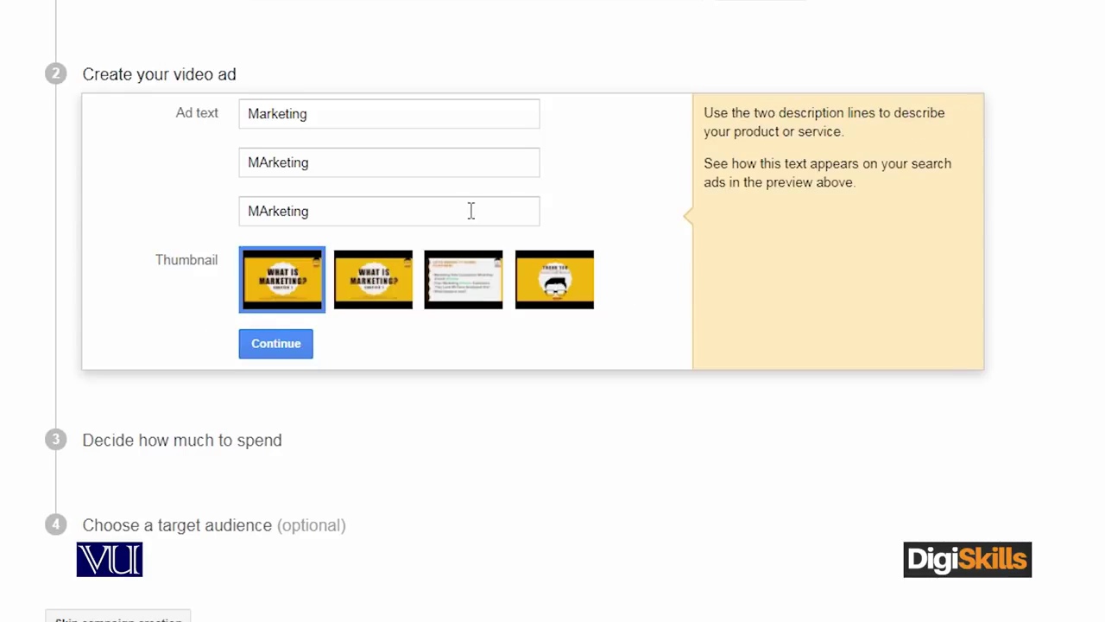
click(566, 294)
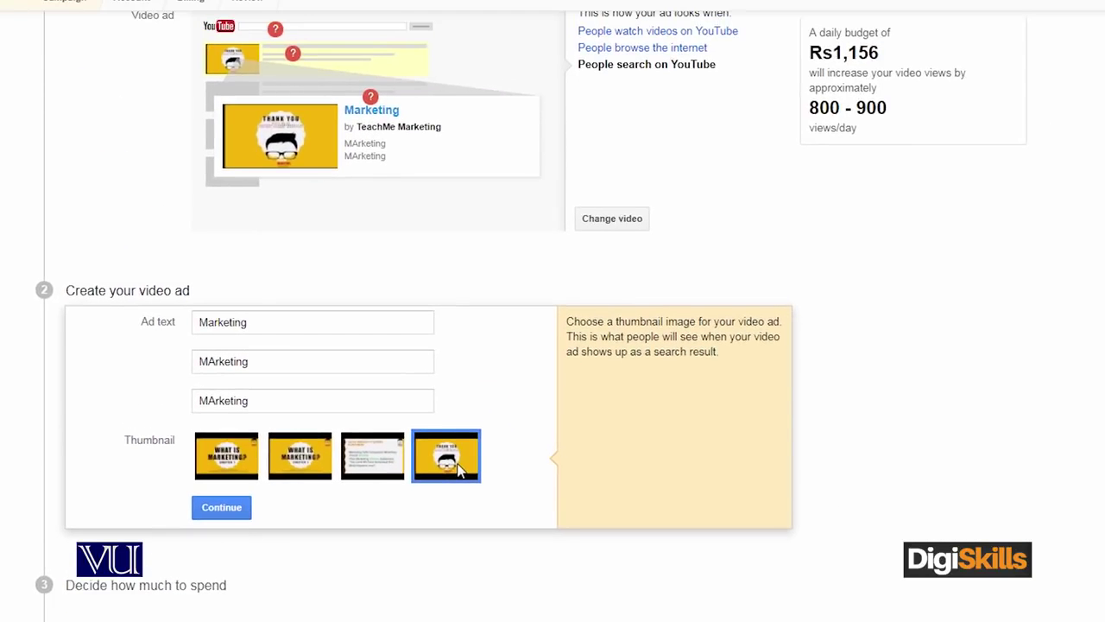
click(386, 467)
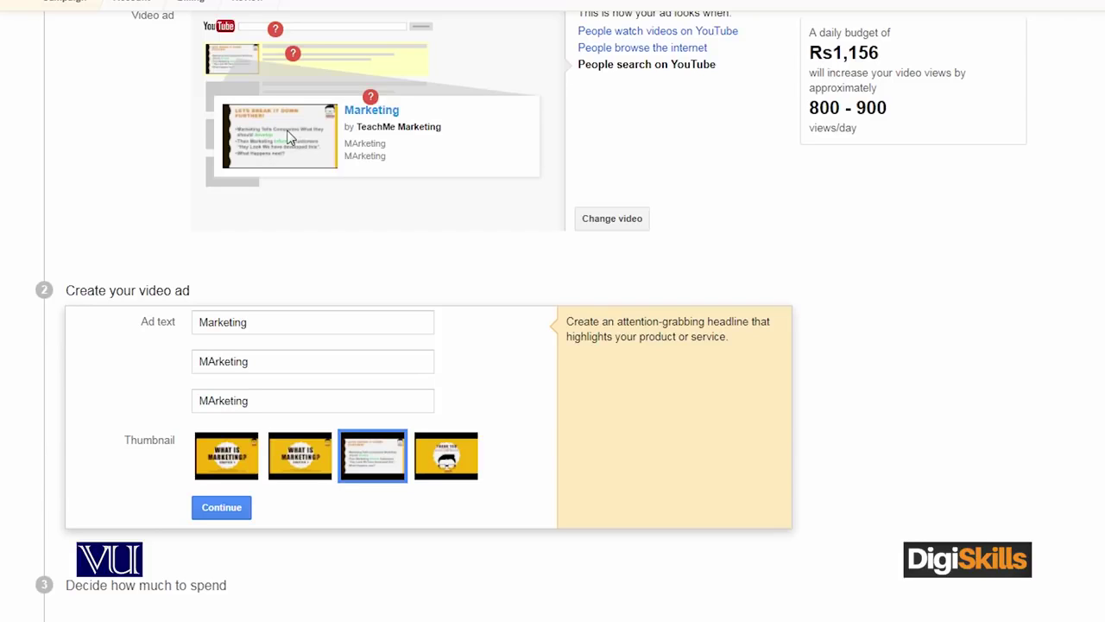
click(226, 458)
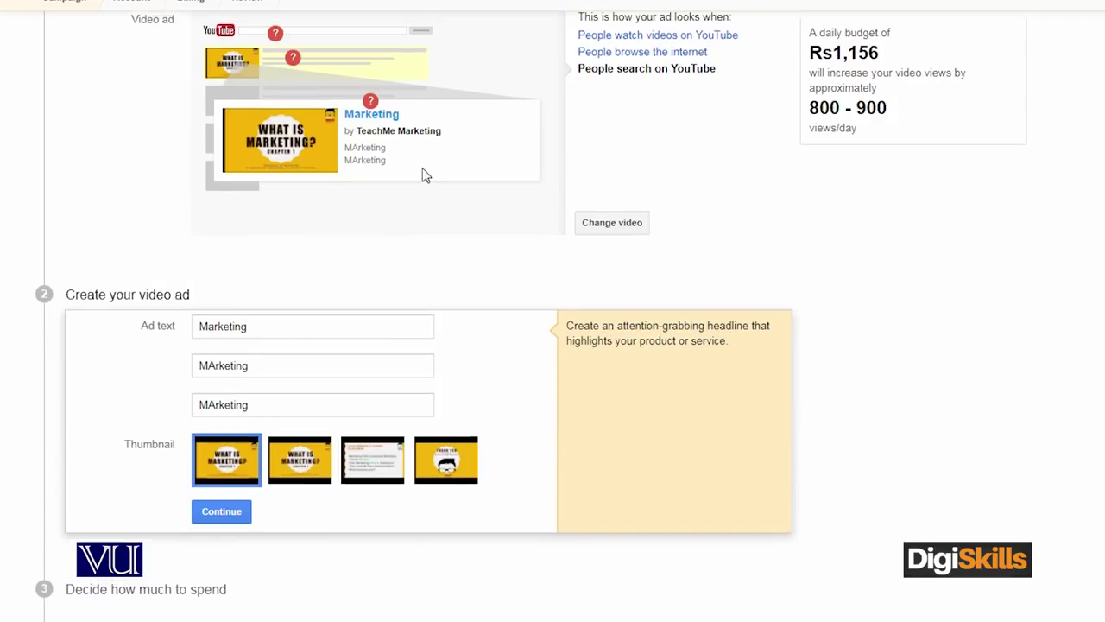
Change the ad headline to "What is Marketing".
scroll(380, 156, up, 2)
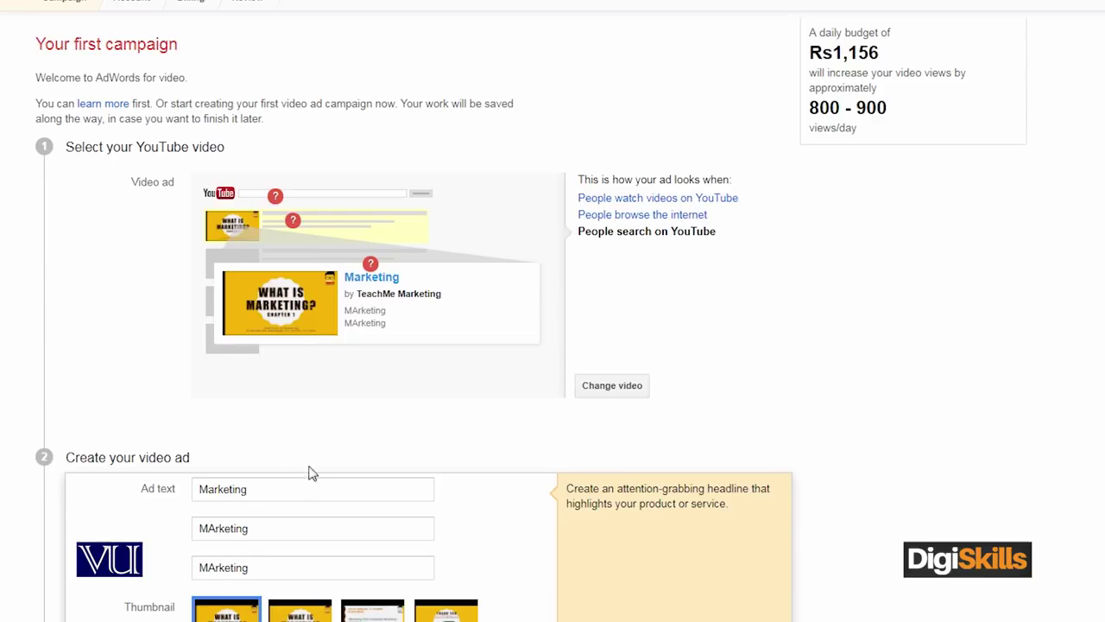
drag(267, 488, 150, 486)
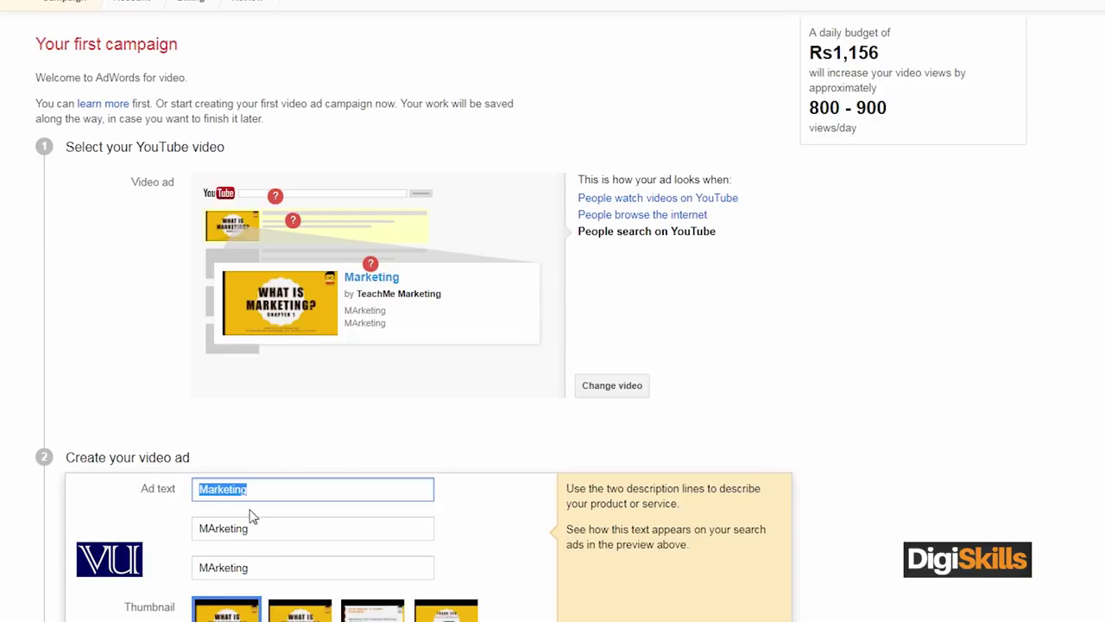
click(395, 494)
key(Home)
text(What is)
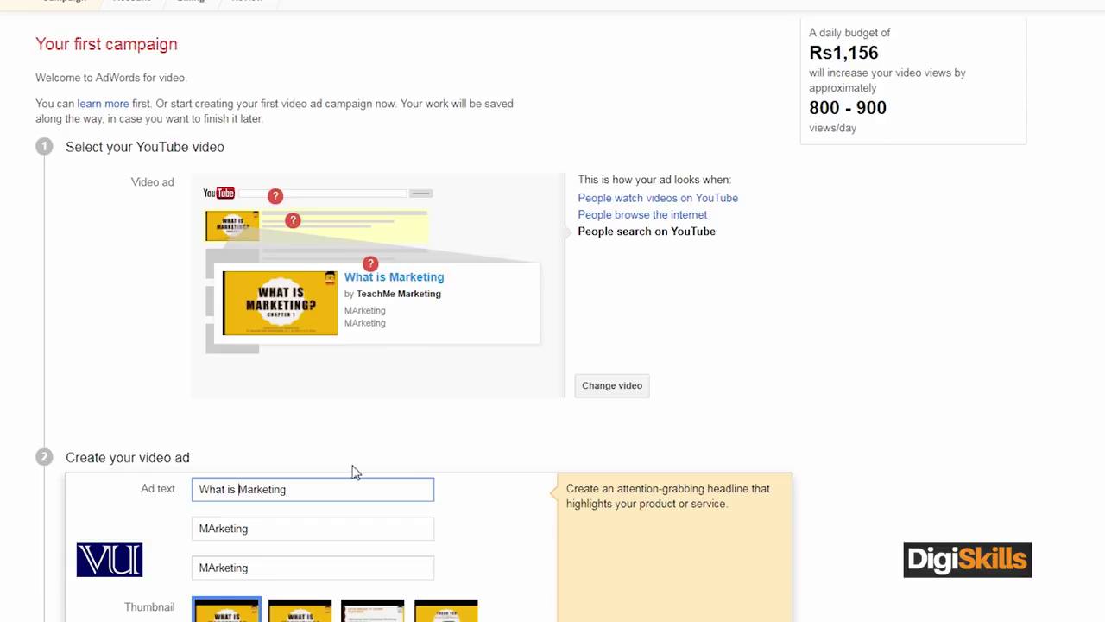
Set the two ad description lines to "MArketing1" and "MArketing2" and continue to the spending section.
key(Tab)
key(shift+Home)
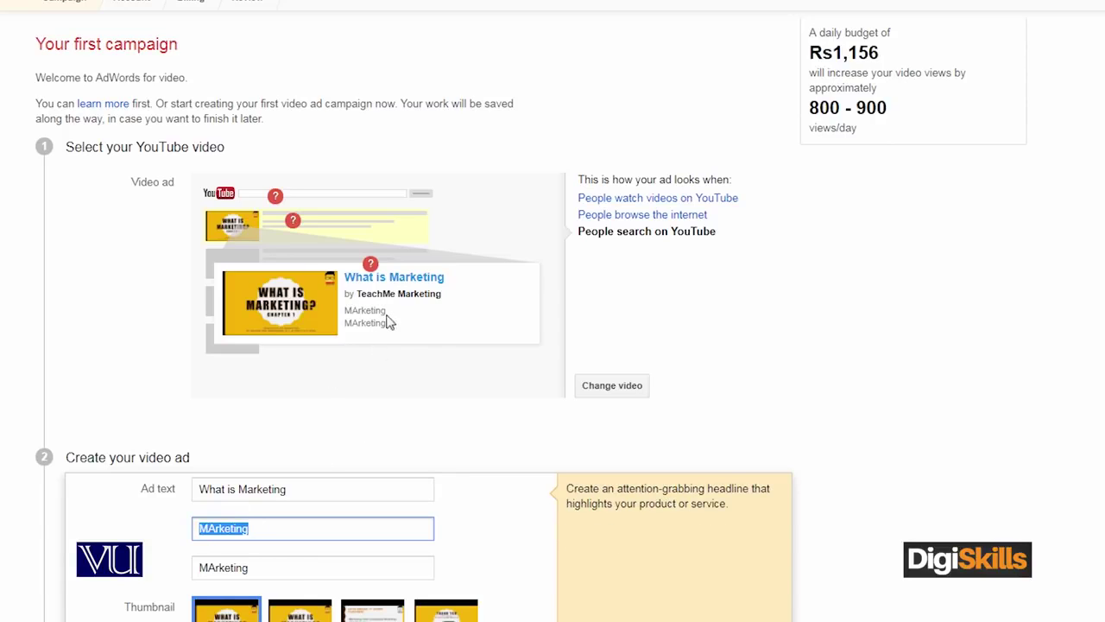
click(279, 526)
text(1)
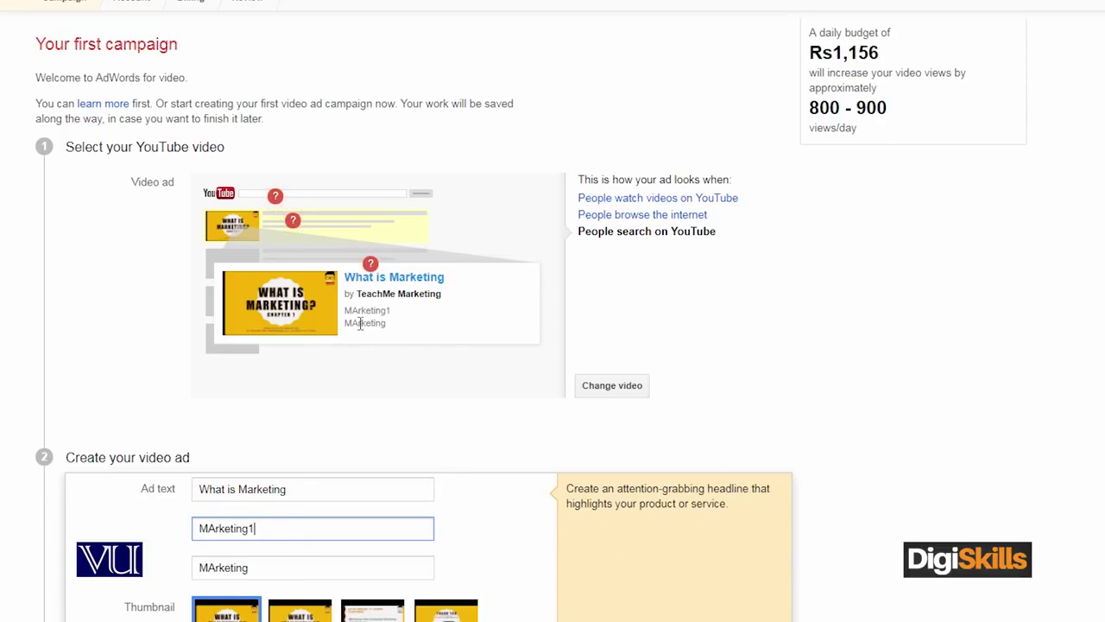
click(285, 564)
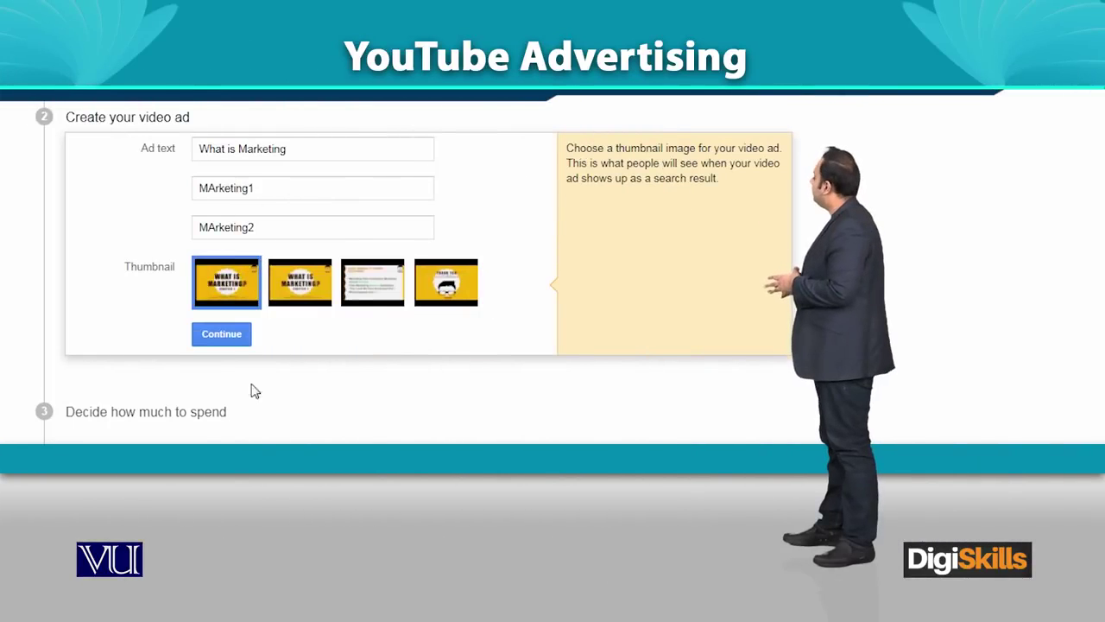
click(221, 335)
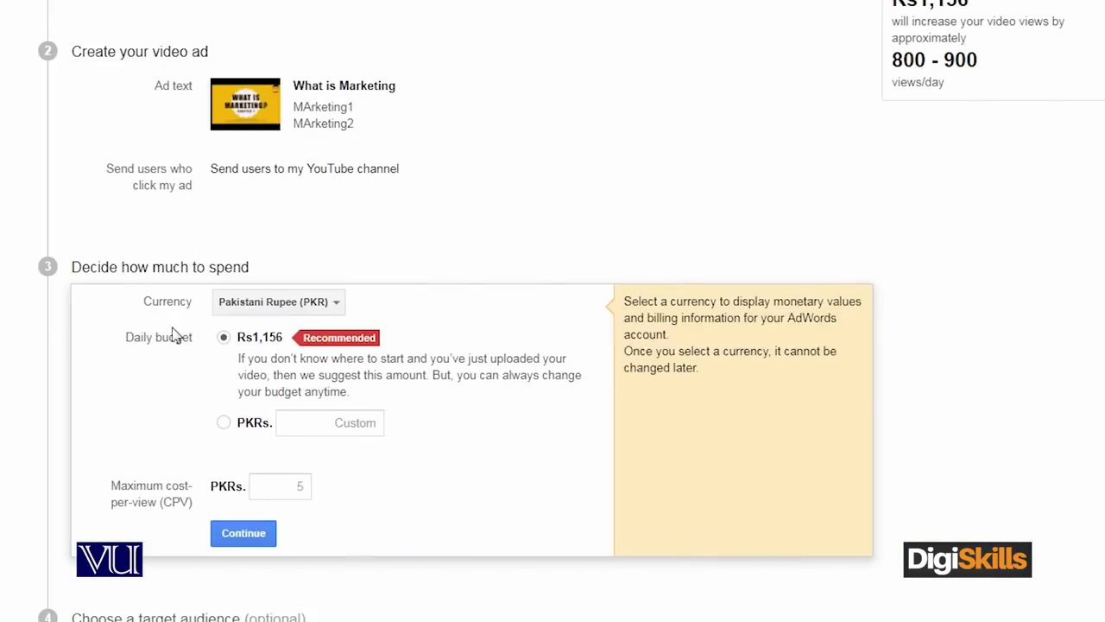
Look over the currency options, keep Pakistani Rupee (PKR), and set a custom daily budget of 200.
mouse_move(184, 347)
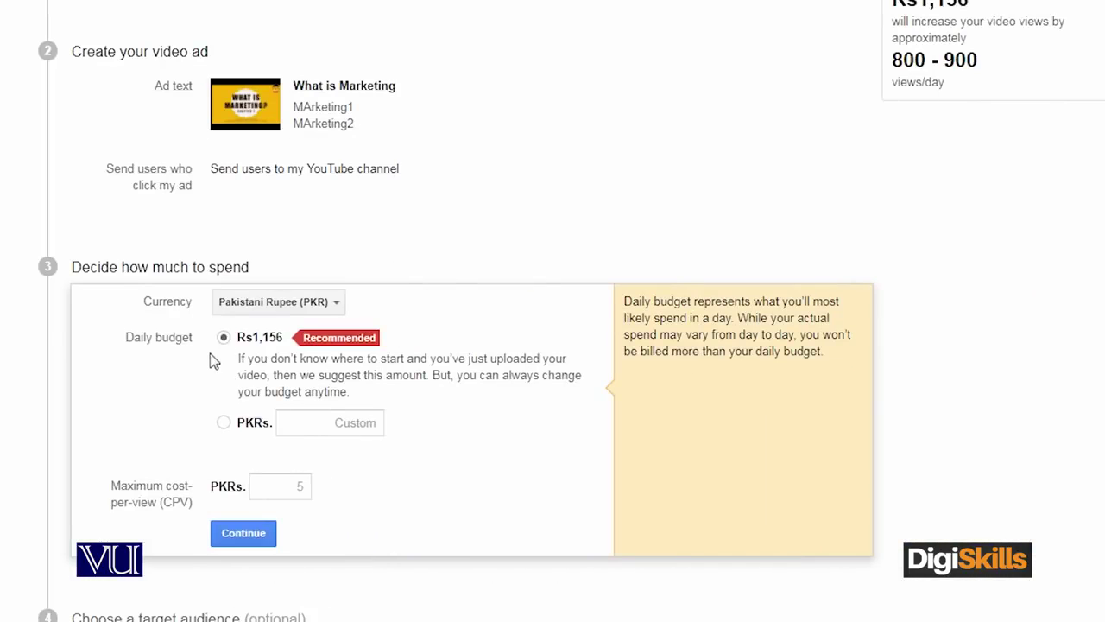
click(308, 305)
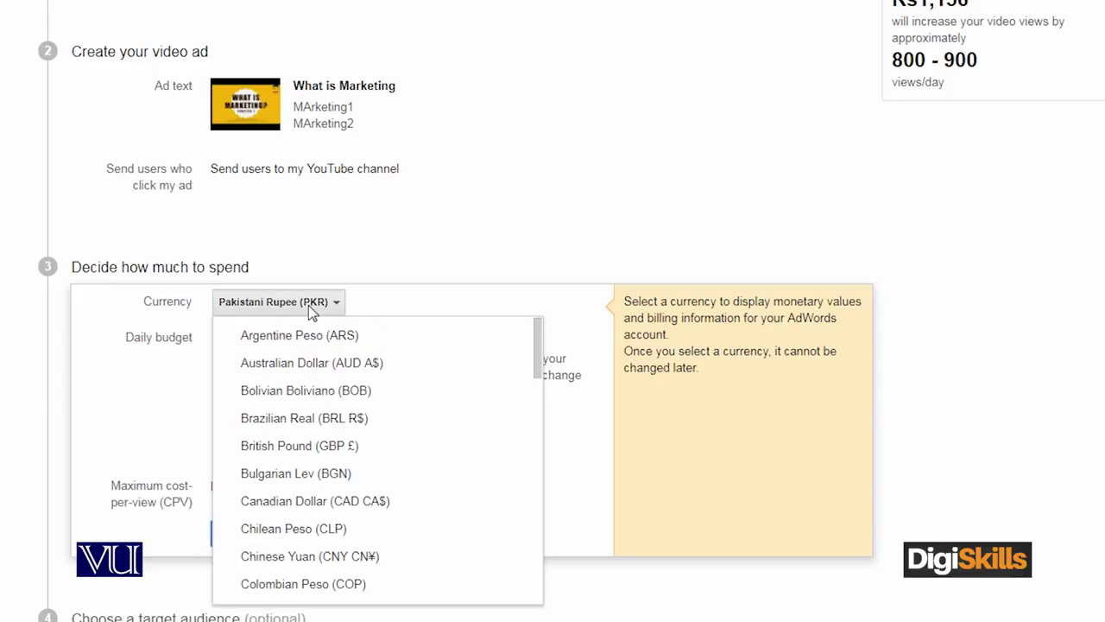
click(308, 304)
mouse_move(354, 360)
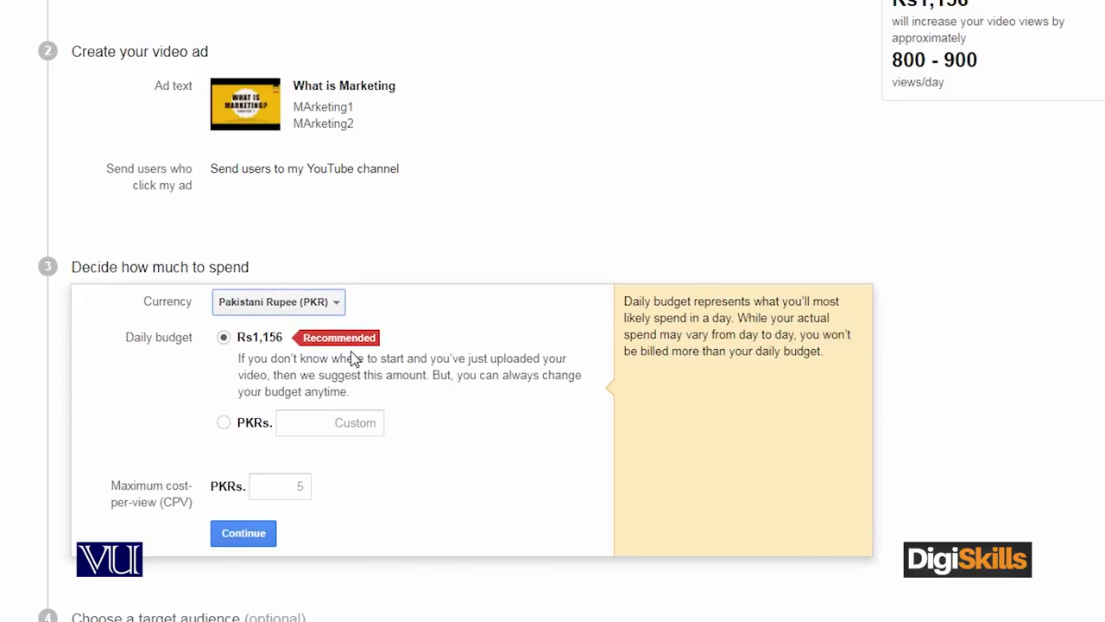
click(256, 343)
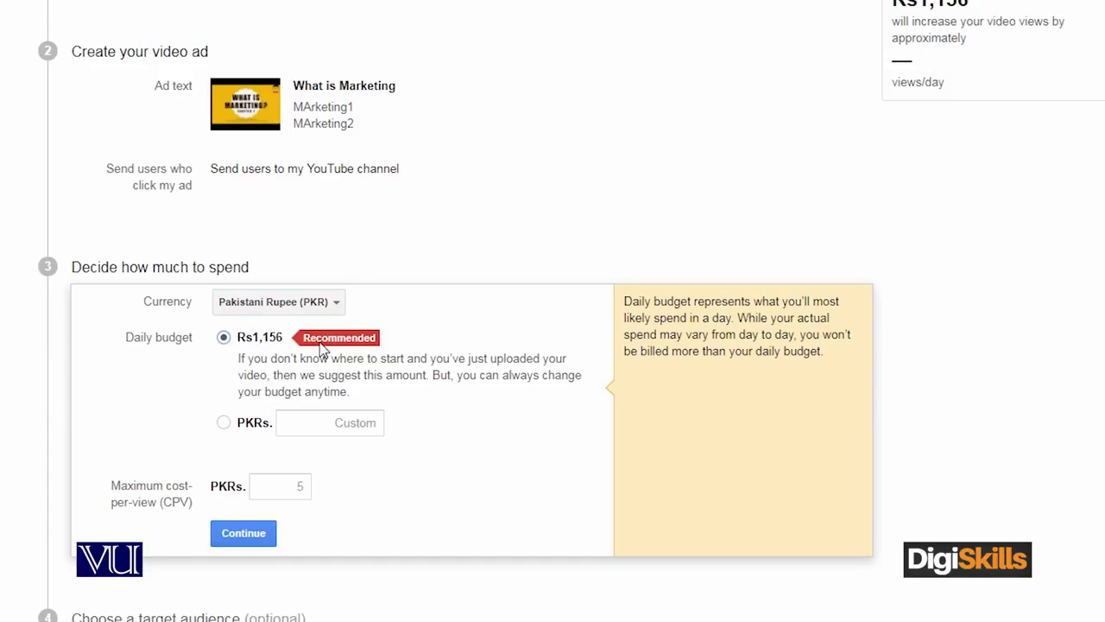
click(313, 422)
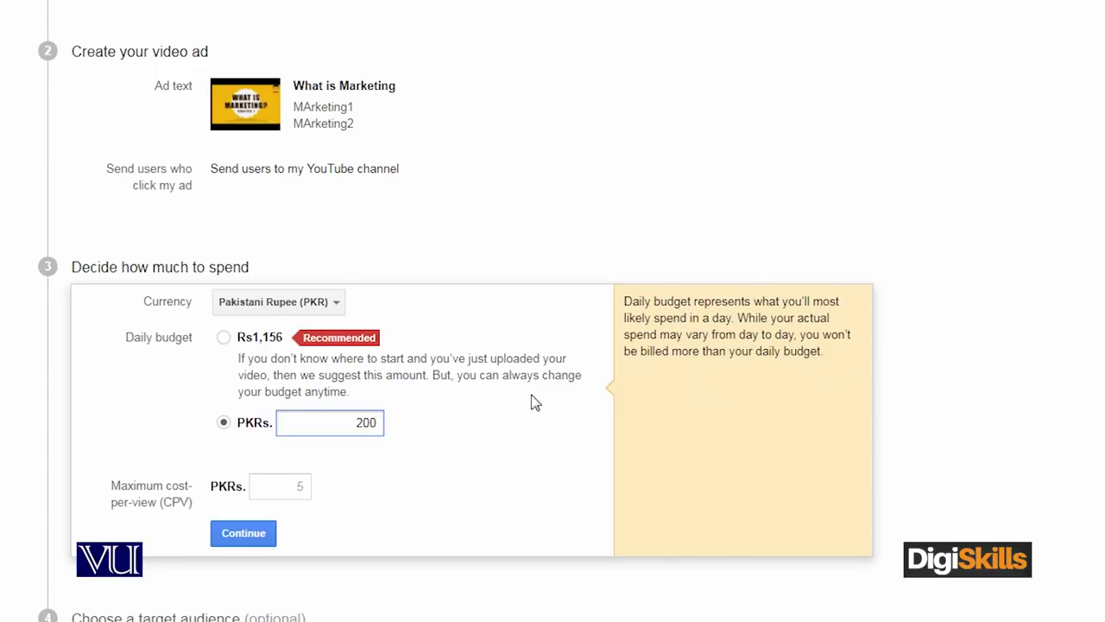
click(459, 453)
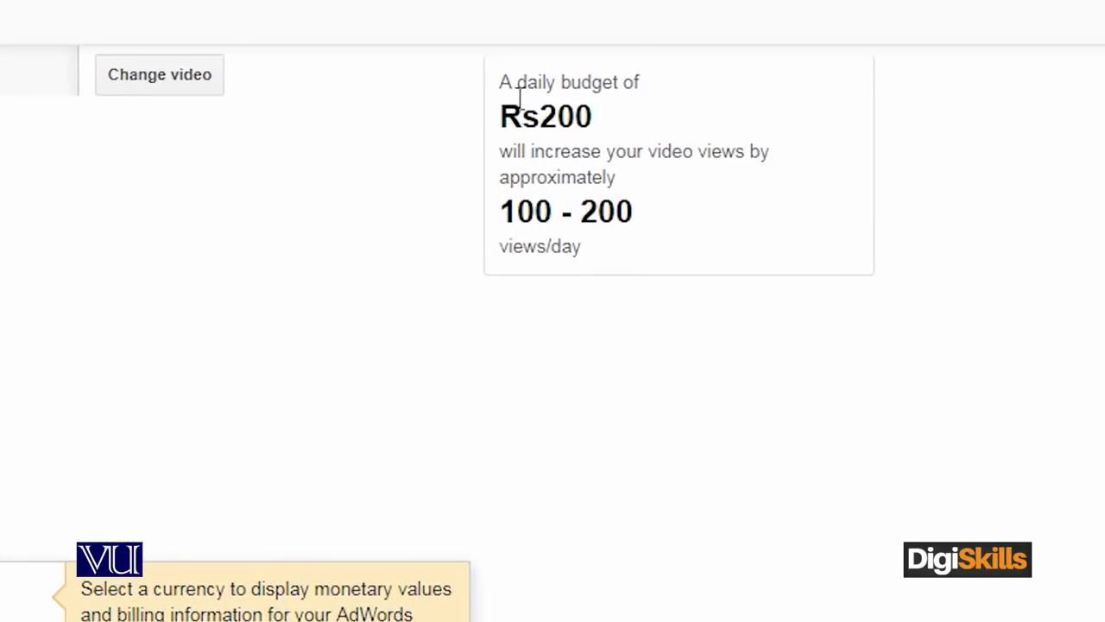
Review the estimated views for the budget, then set the maximum cost-per-view to PKR 5 and continue to the target audience section.
drag(524, 86, 731, 251)
click(647, 314)
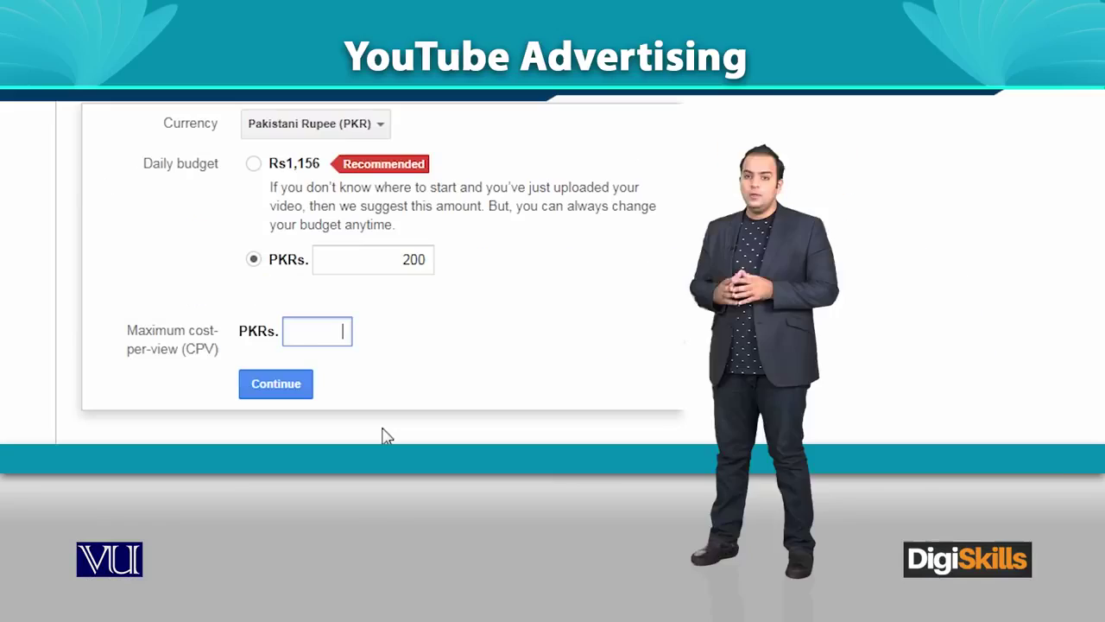
text(5)
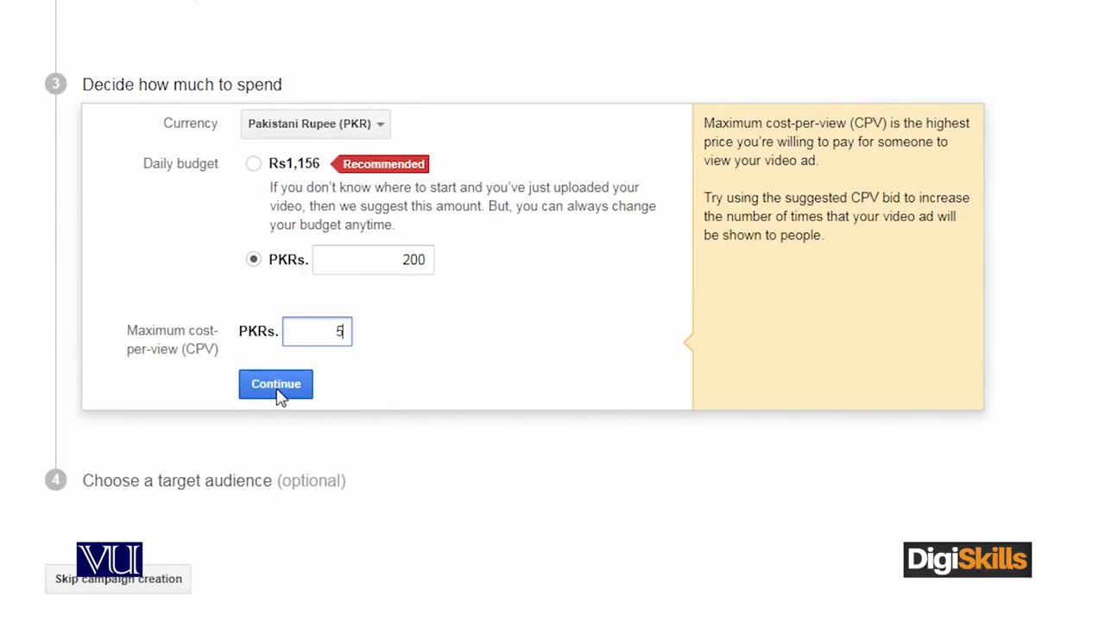
click(279, 391)
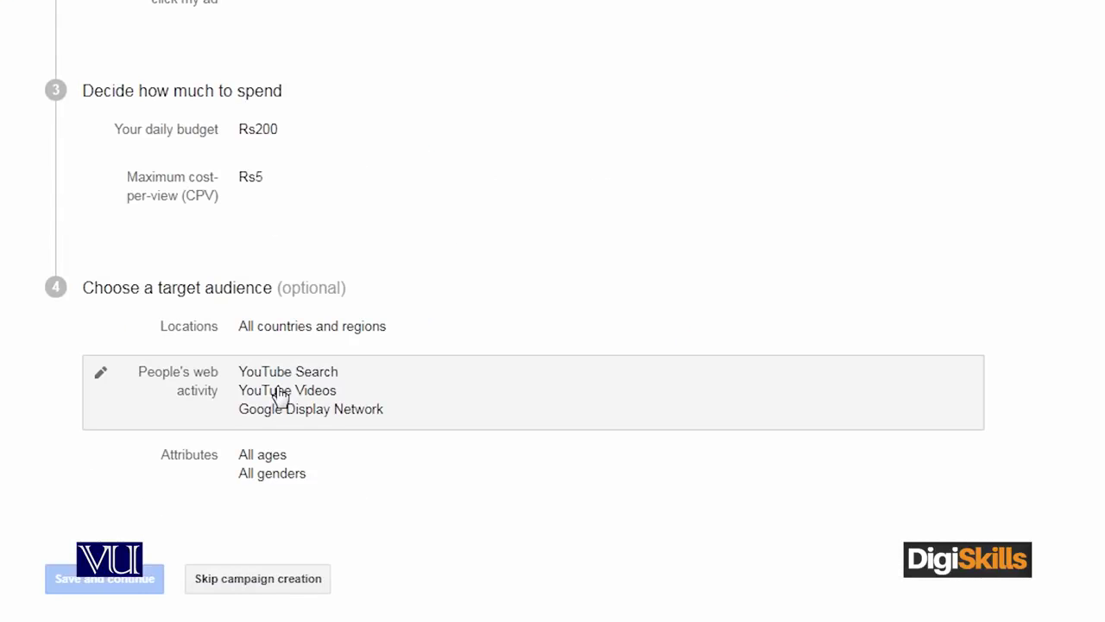